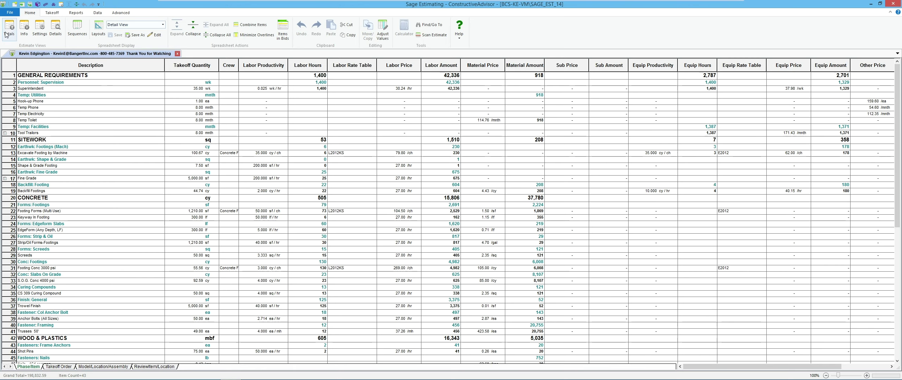
Open Sage Support's Downloads and Updates page from the File > Help menu
{"action": "left_click", "coordinate": [10, 14]}
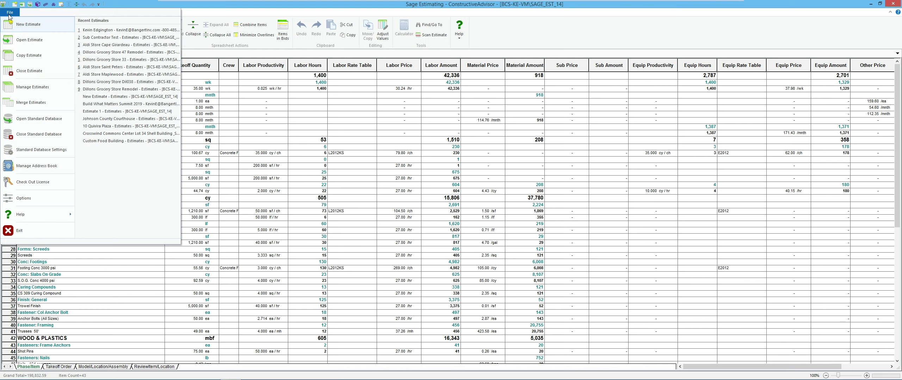
{"action": "mouse_move", "coordinate": [29, 214]}
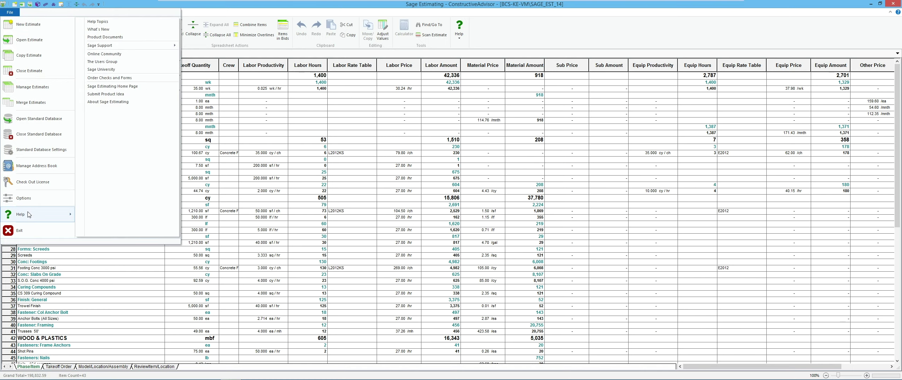
{"action": "mouse_move", "coordinate": [105, 49]}
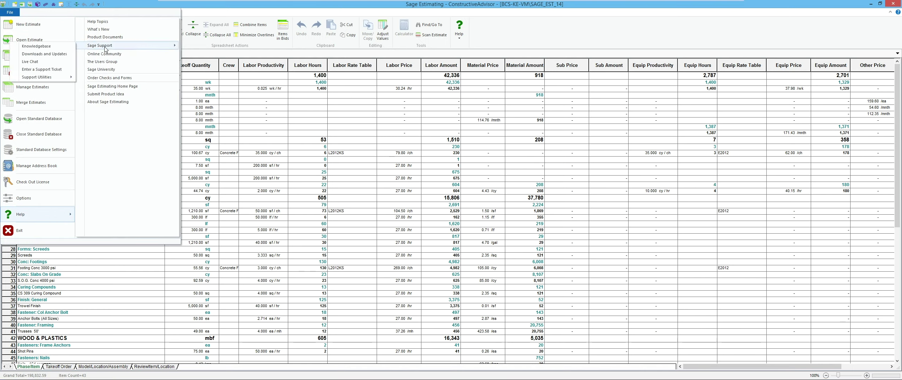
{"action": "left_click", "coordinate": [51, 56]}
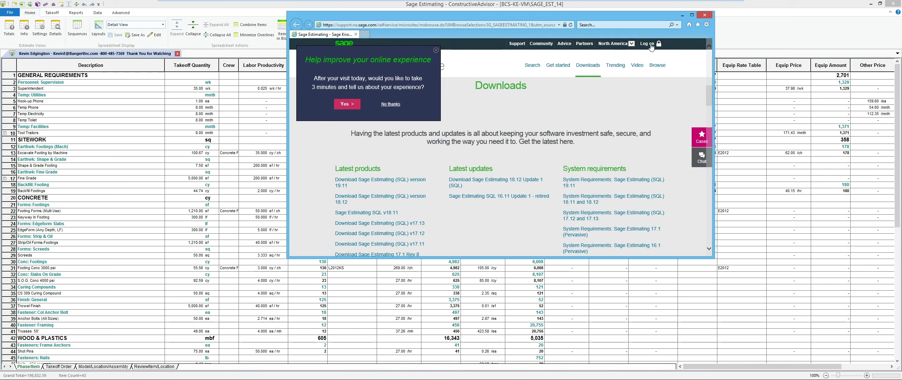
Sign in to the Sage customer portal with the account username and password
{"action": "mouse_move", "coordinate": [652, 45]}
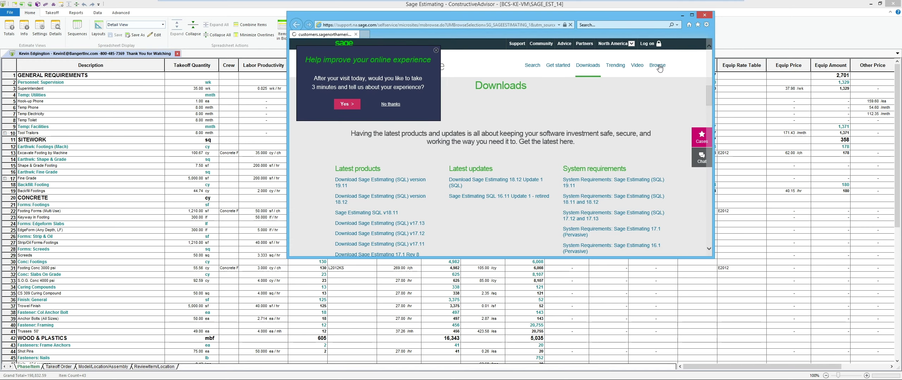
{"action": "left_click", "coordinate": [659, 68]}
{"action": "left_click", "coordinate": [456, 217]}
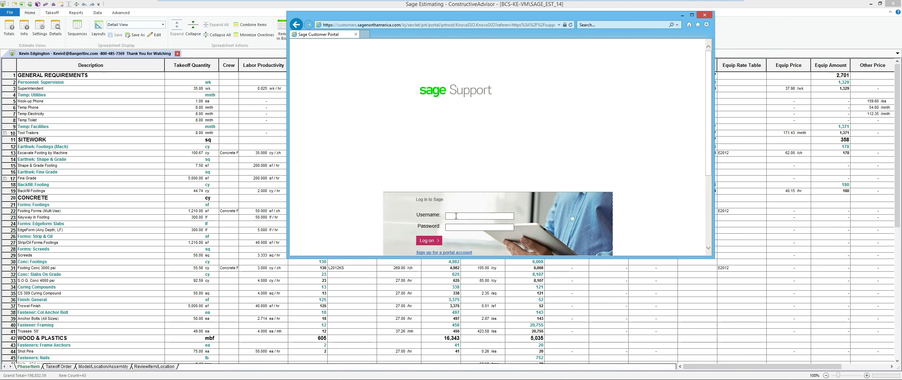
{"action": "key", "text": "Tab"}
{"action": "type", "text": "••••••••"}
{"action": "key", "text": "Return"}
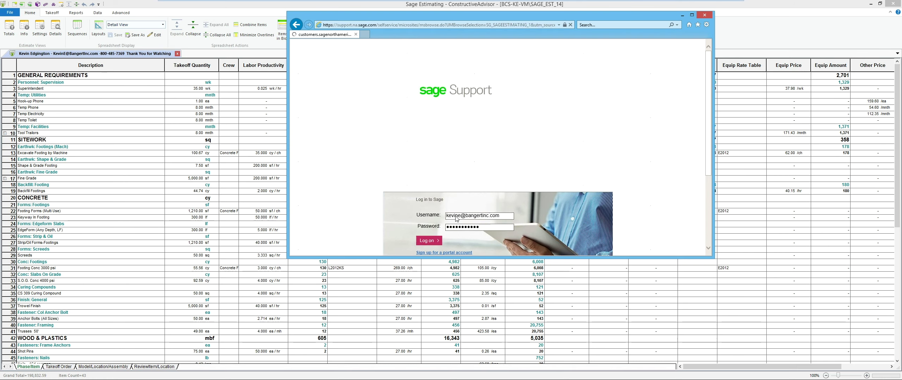
Open the Download Sage Estimating (SQL) version 19.11 article in a maximized browser
{"action": "left_click", "coordinate": [390, 138]}
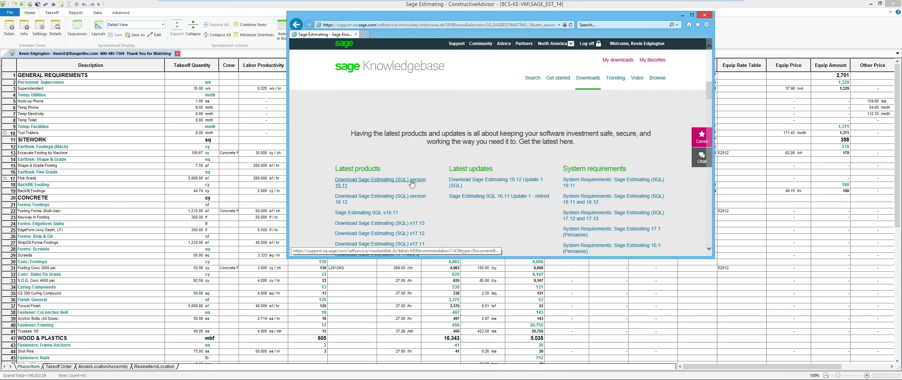
{"action": "left_click", "coordinate": [352, 183]}
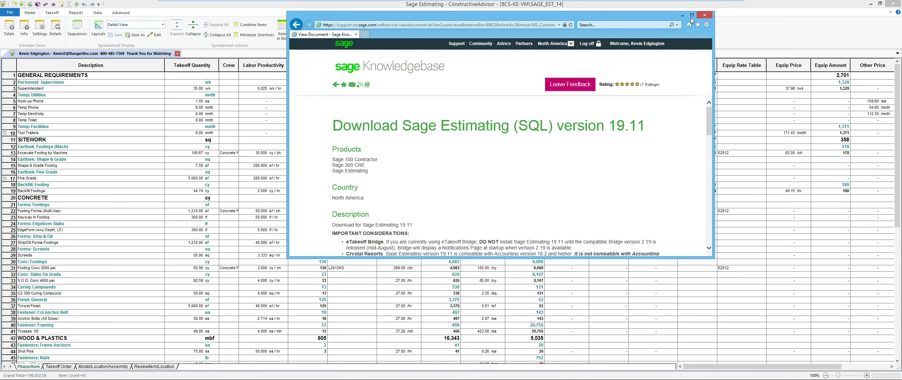
{"action": "left_click", "coordinate": [692, 15]}
{"action": "scroll", "coordinate": [356, 273], "scroll_direction": "down", "scroll_amount": 1}
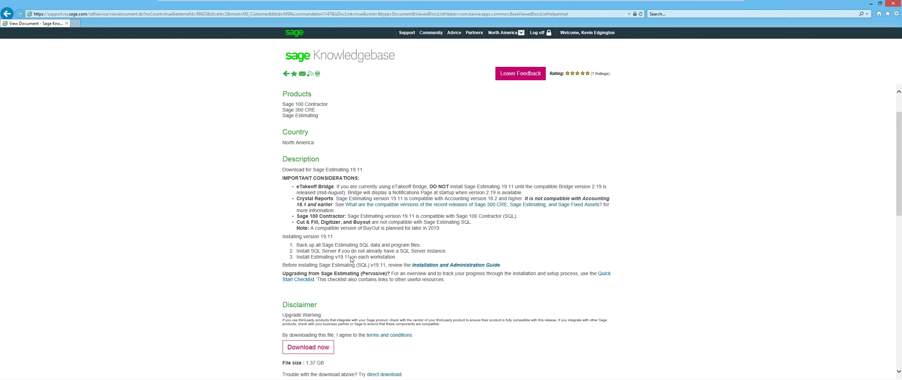
{"action": "left_click_drag", "start_coordinate": [297, 187], "coordinate": [327, 187]}
{"action": "left_click_drag", "start_coordinate": [484, 192], "coordinate": [500, 194]}
{"action": "left_click_drag", "start_coordinate": [296, 199], "coordinate": [331, 200]}
{"action": "left_click_drag", "start_coordinate": [444, 199], "coordinate": [498, 198]}
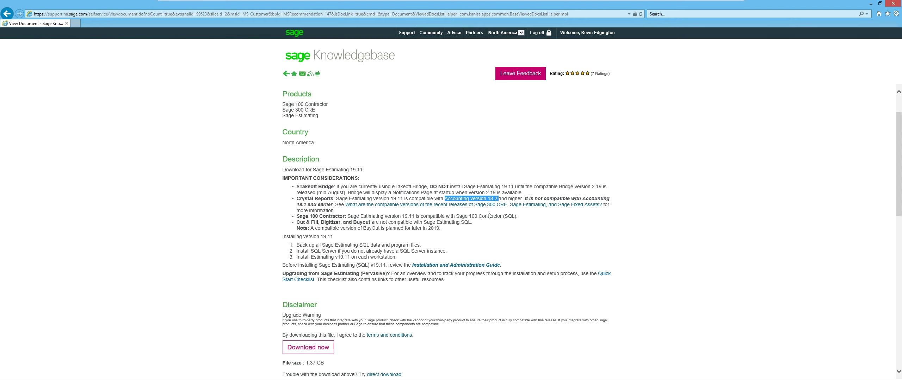
{"action": "left_click_drag", "start_coordinate": [296, 222], "coordinate": [339, 225]}
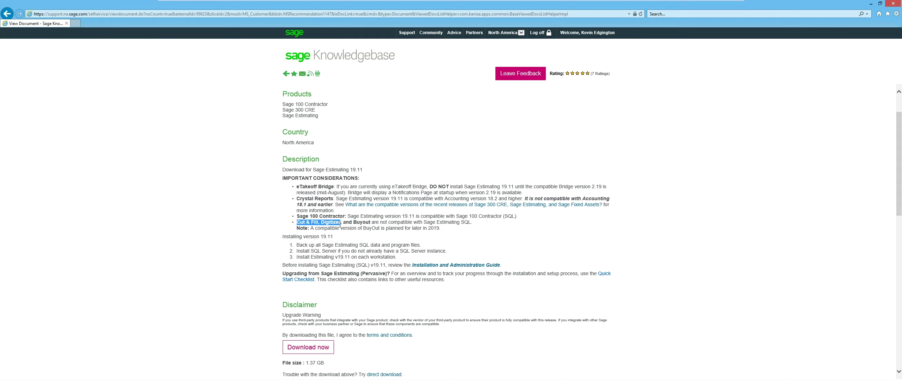
{"action": "left_click_drag", "start_coordinate": [344, 223], "coordinate": [371, 223]}
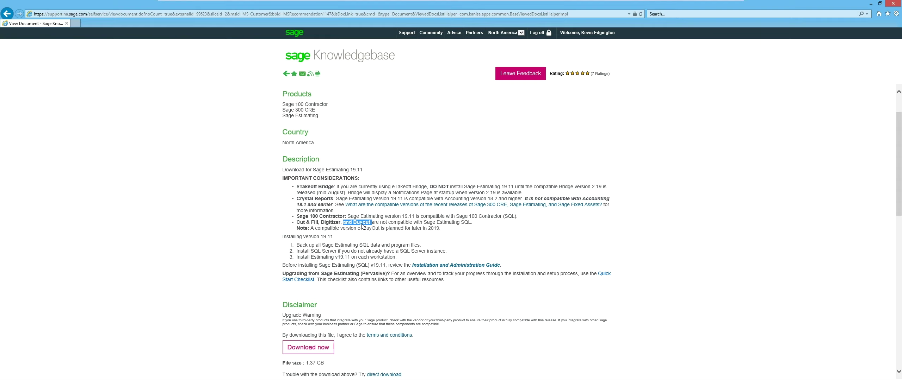
{"action": "scroll", "coordinate": [297, 185], "scroll_direction": "down", "scroll_amount": 3}
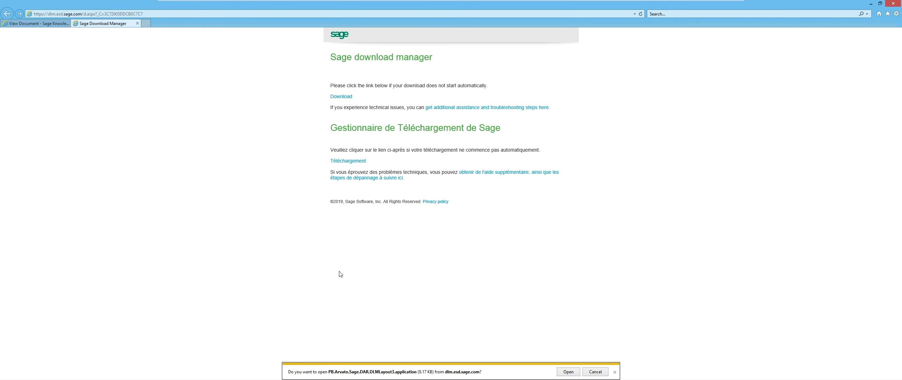
Download the 19.11 release into the Downloads folder, then minimize the browser and close Sage Estimating
{"action": "left_click", "coordinate": [569, 373]}
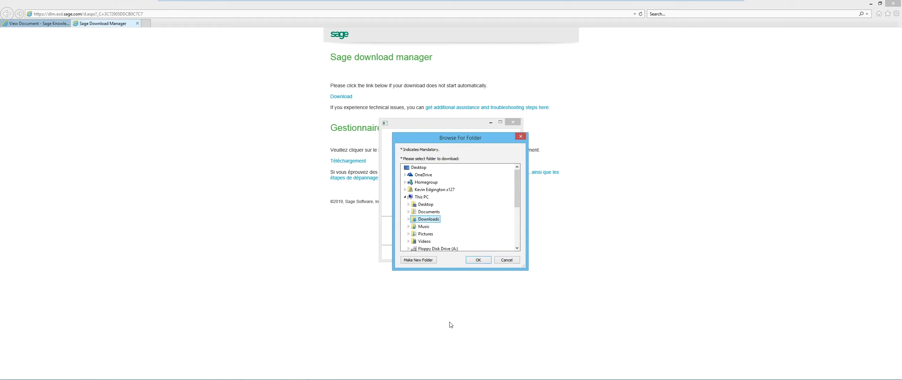
{"action": "left_click", "coordinate": [477, 260]}
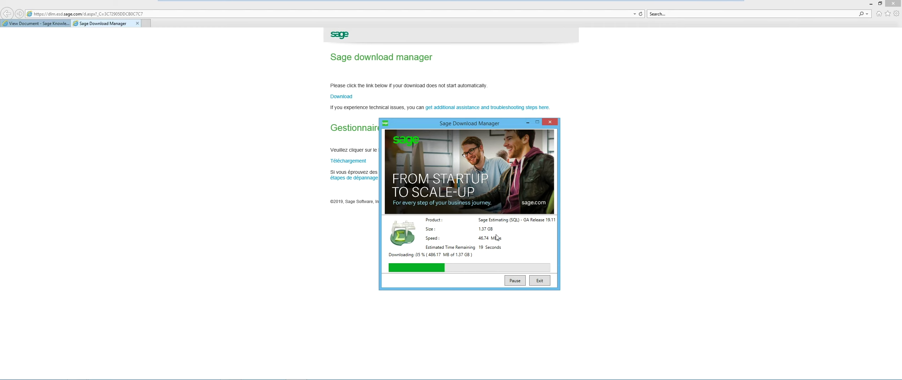
{"action": "left_click", "coordinate": [870, 4]}
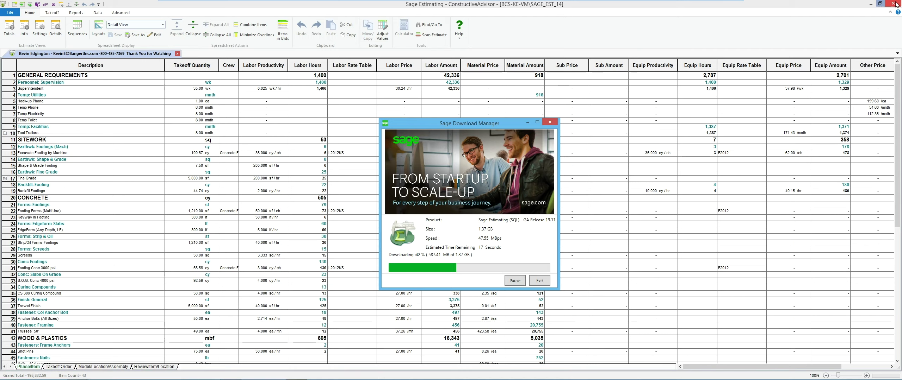
{"action": "left_click", "coordinate": [894, 4]}
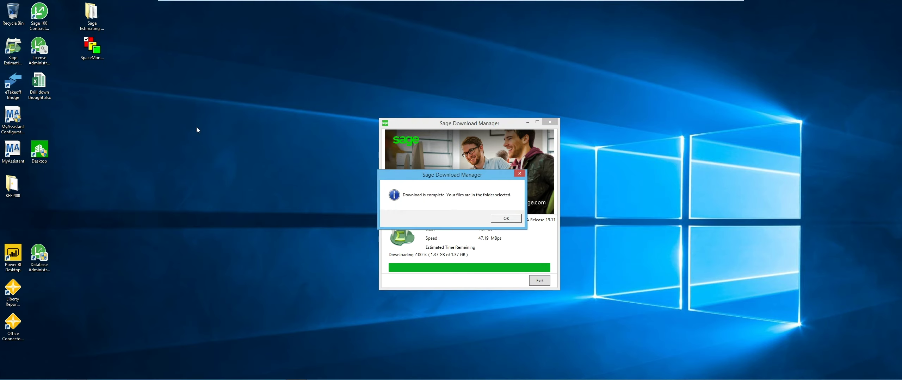
Open the Sage Estimating (SQL) - GA Release 19.11 folder in Downloads
{"action": "left_click", "coordinate": [506, 219]}
{"action": "mouse_move", "coordinate": [273, 377]}
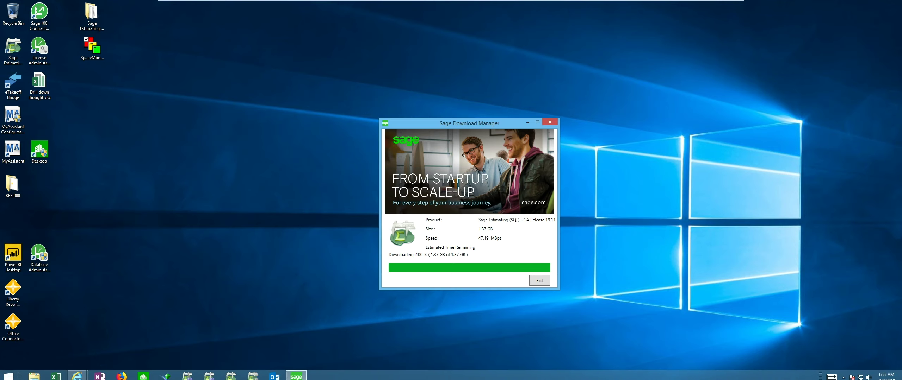
{"action": "left_click", "coordinate": [34, 374]}
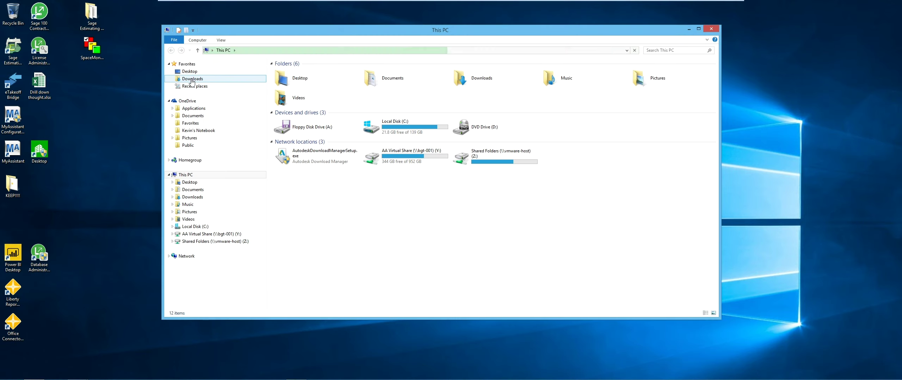
{"action": "left_click", "coordinate": [192, 80]}
{"action": "double_click", "coordinate": [317, 72]}
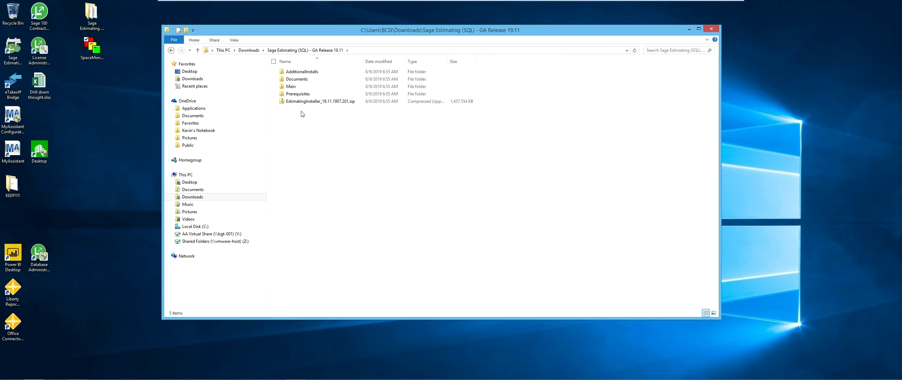
Reopen the release folder after extraction and run SetMeUp.exe
{"action": "left_click", "coordinate": [689, 30]}
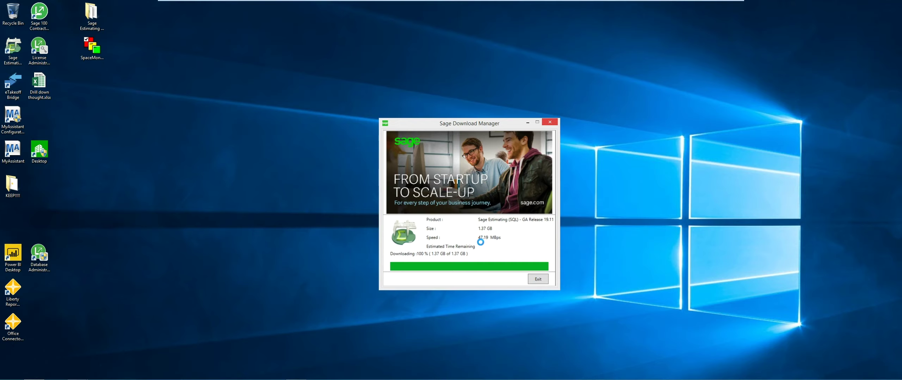
{"action": "mouse_move", "coordinate": [1, 378]}
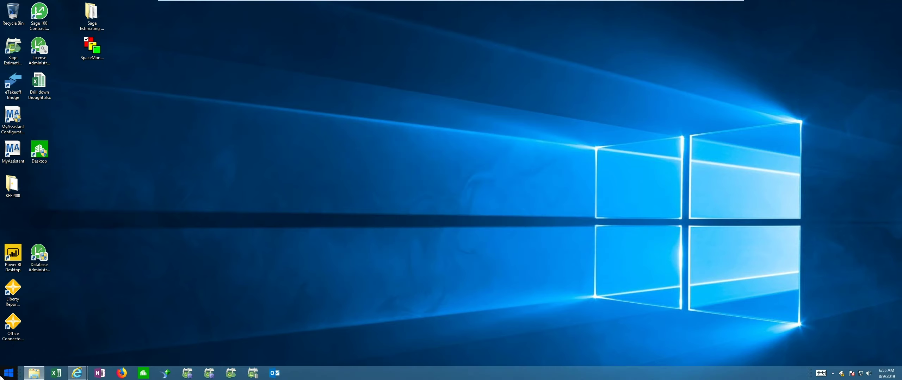
{"action": "left_click", "coordinate": [34, 374]}
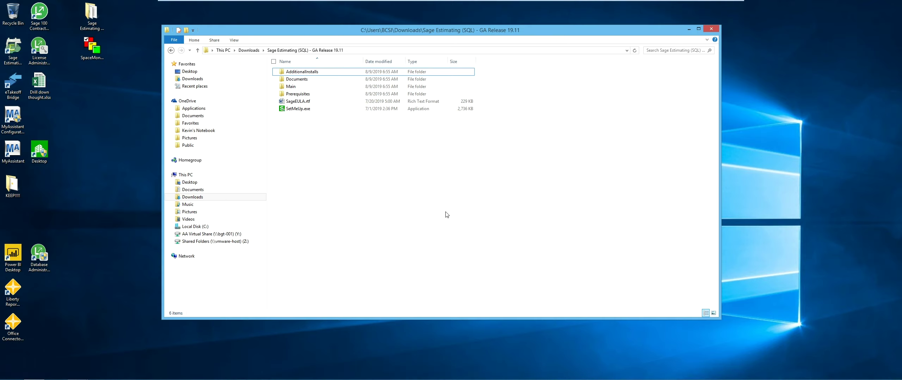
{"action": "left_click", "coordinate": [249, 50]}
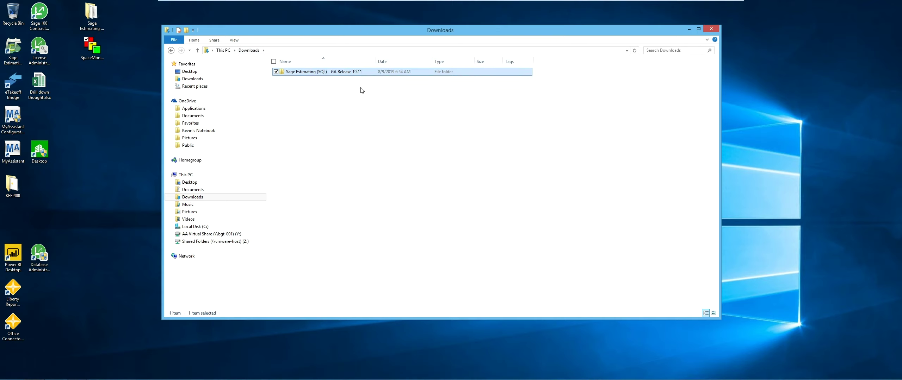
{"action": "double_click", "coordinate": [339, 72]}
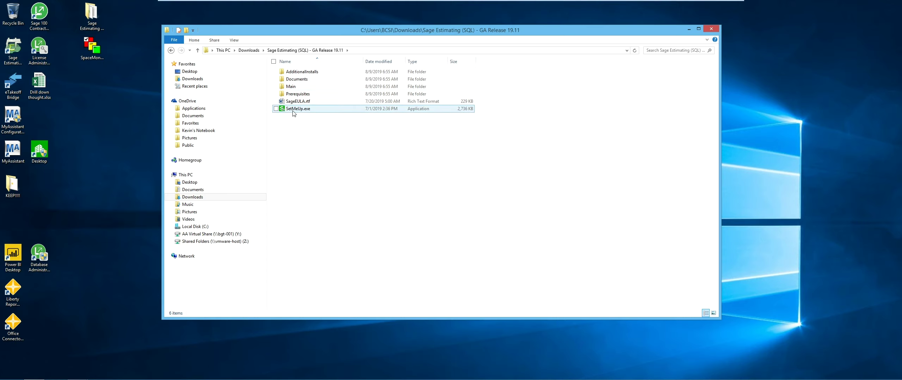
{"action": "double_click", "coordinate": [294, 110]}
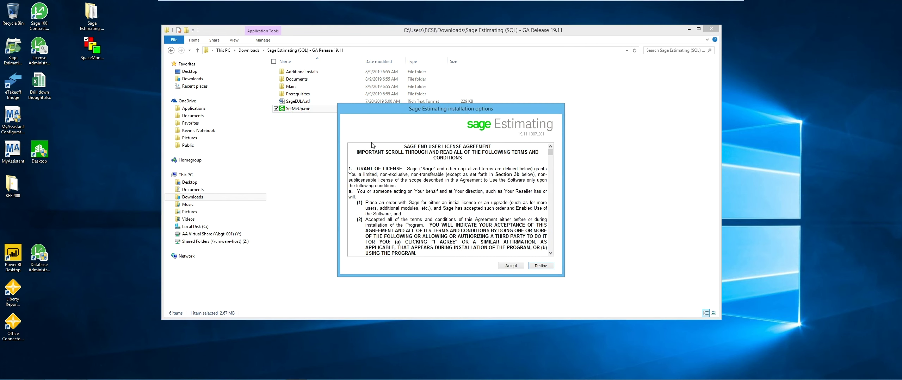
Accept the licence, mark 18.12 for removal, keep the default folder and shortcut, and install
{"action": "left_click", "coordinate": [510, 267]}
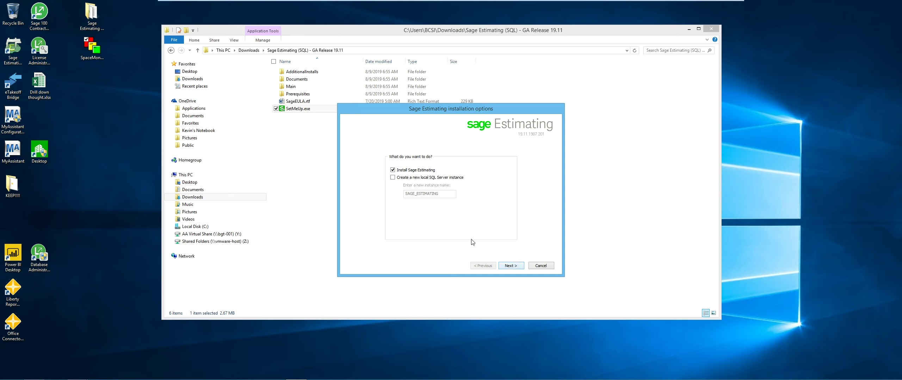
{"action": "left_click", "coordinate": [511, 268]}
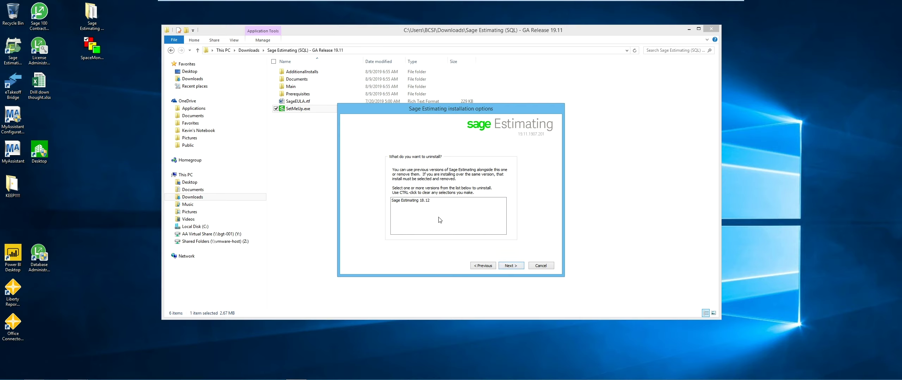
{"action": "left_click", "coordinate": [419, 201]}
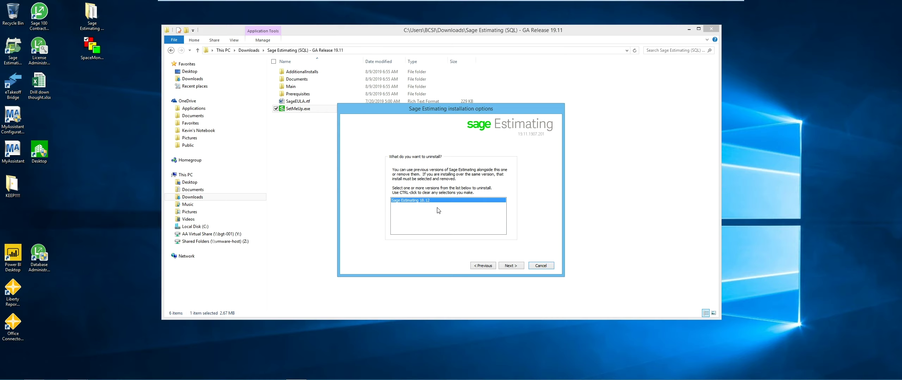
{"action": "left_click", "coordinate": [514, 267]}
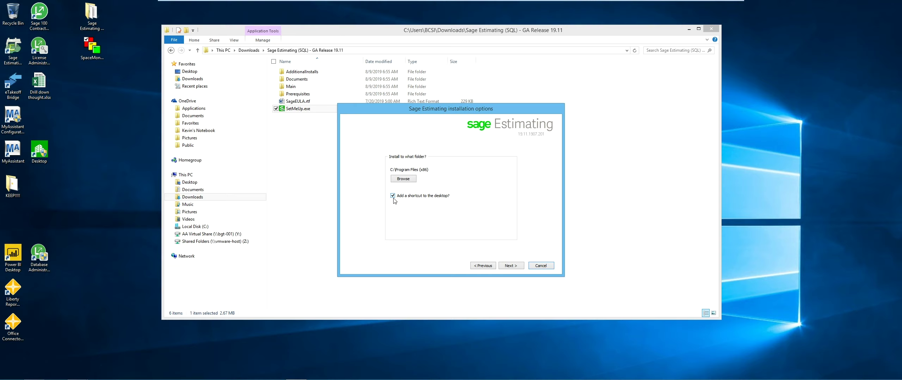
{"action": "left_click", "coordinate": [511, 266]}
{"action": "left_click", "coordinate": [510, 267]}
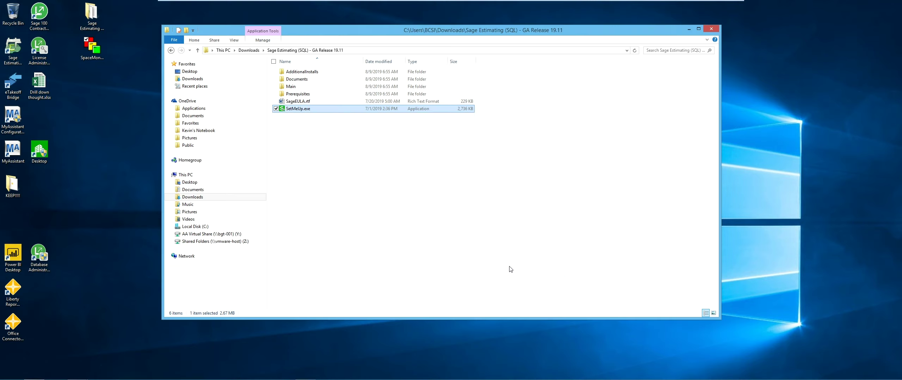
Minimize File Explorer and let the Sage Estimating 19.11 installation finish
{"action": "left_click", "coordinate": [688, 29]}
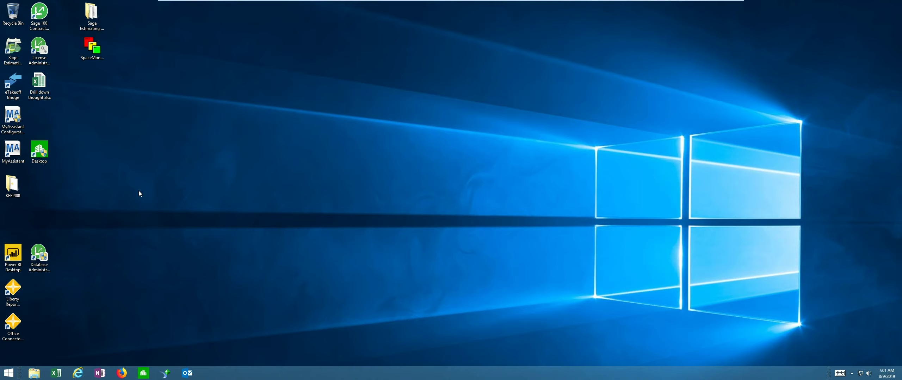
Launch Sage Estimating 19.11 from the desktop and set the license server to BCS-KE-VM
{"action": "left_click", "coordinate": [13, 56]}
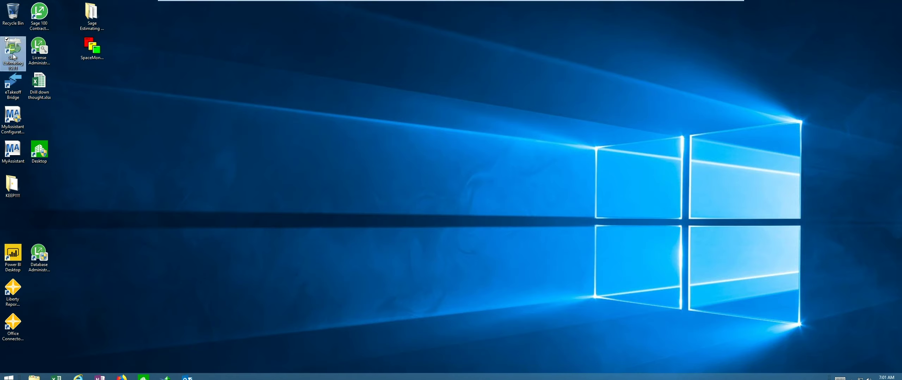
{"action": "double_click", "coordinate": [13, 57]}
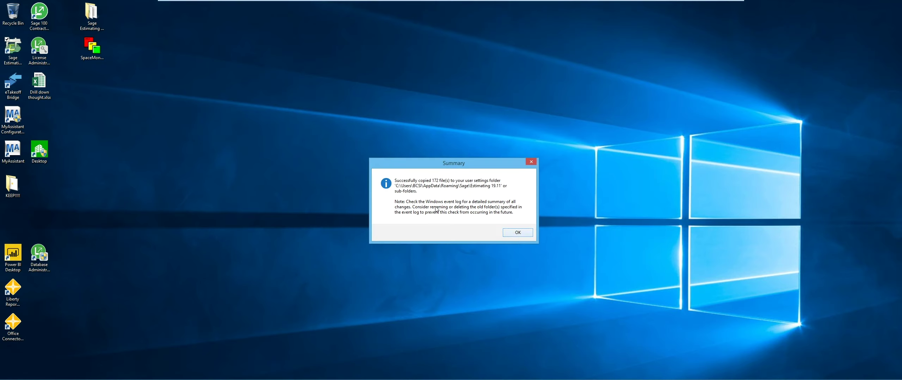
{"action": "left_click", "coordinate": [518, 233]}
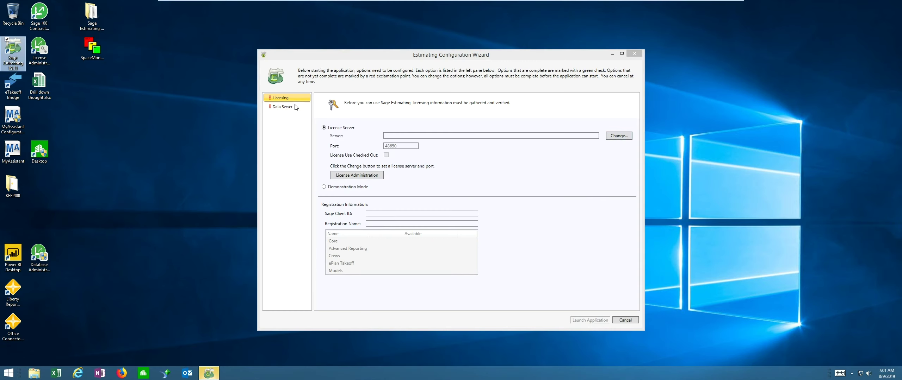
{"action": "left_click", "coordinate": [620, 136]}
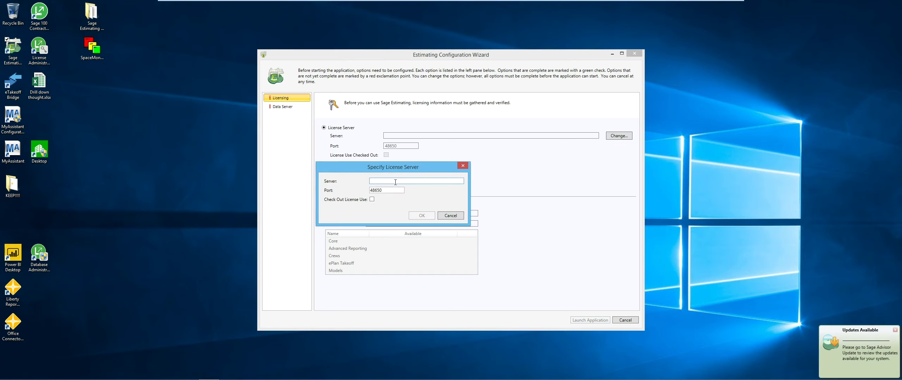
{"action": "key", "text": "ctrl+v"}
{"action": "key", "text": "Return"}
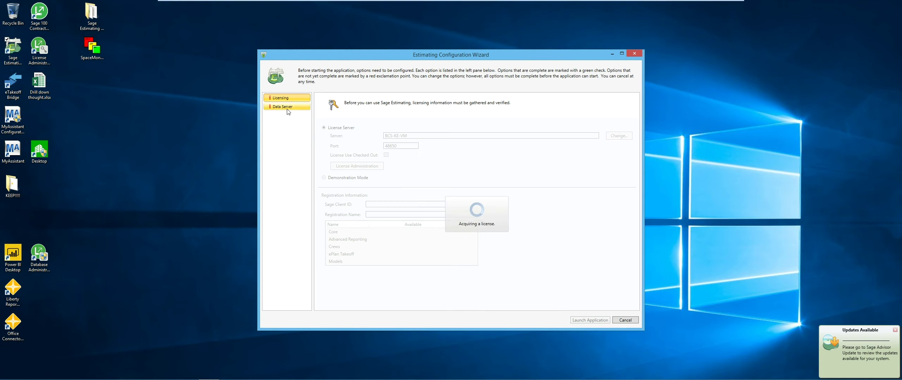
{"action": "left_click", "coordinate": [287, 107]}
Select (local)\SAGE_EST_14 as the data server and upgrade all its older databases
{"action": "left_click", "coordinate": [208, 127]}
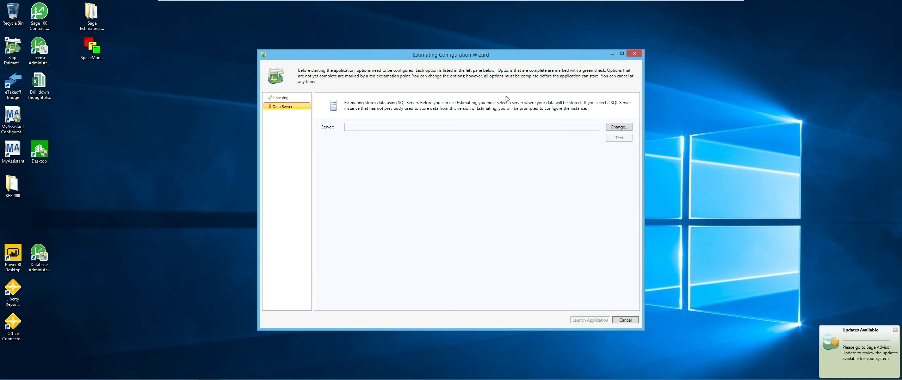
{"action": "left_click", "coordinate": [625, 130]}
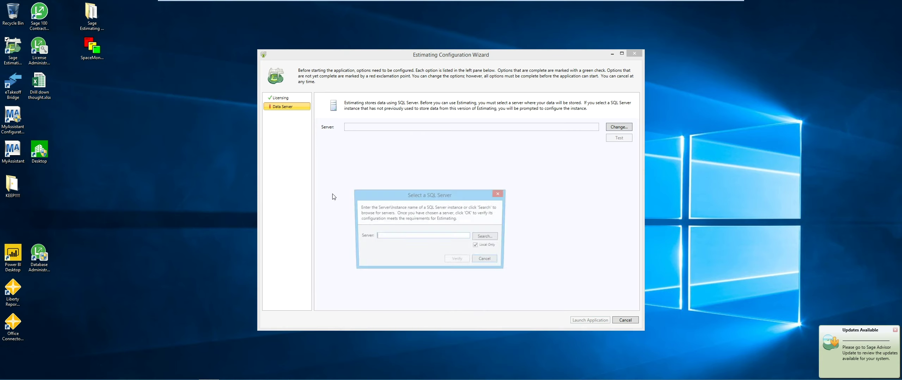
{"action": "left_click", "coordinate": [488, 238]}
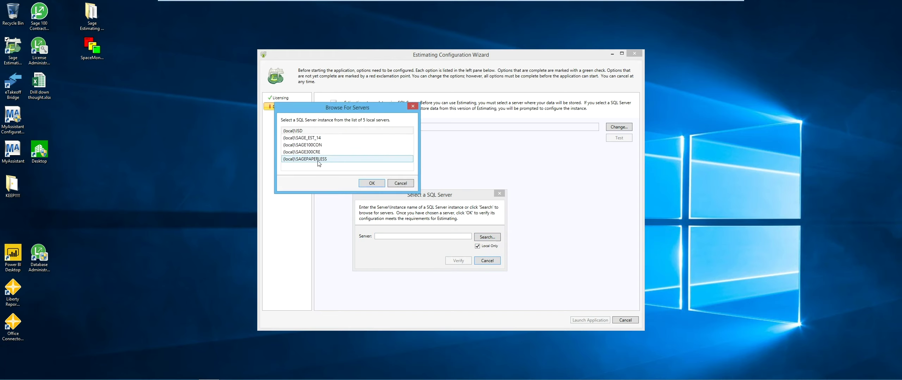
{"action": "left_click", "coordinate": [321, 139]}
{"action": "left_click", "coordinate": [373, 184]}
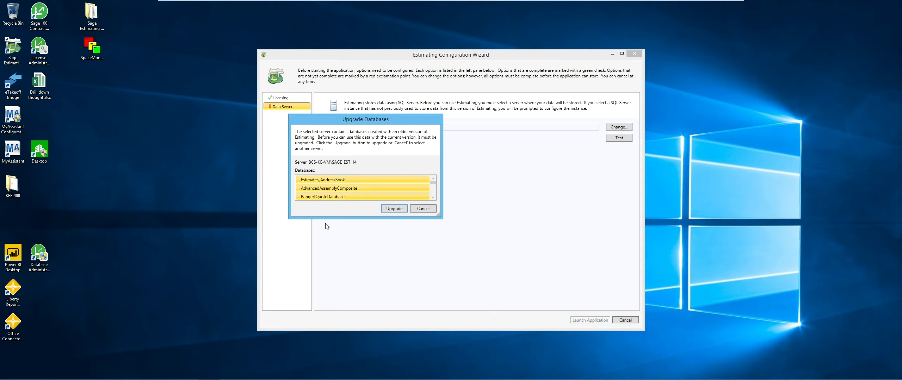
{"action": "left_click_drag", "start_coordinate": [333, 218], "coordinate": [333, 300]}
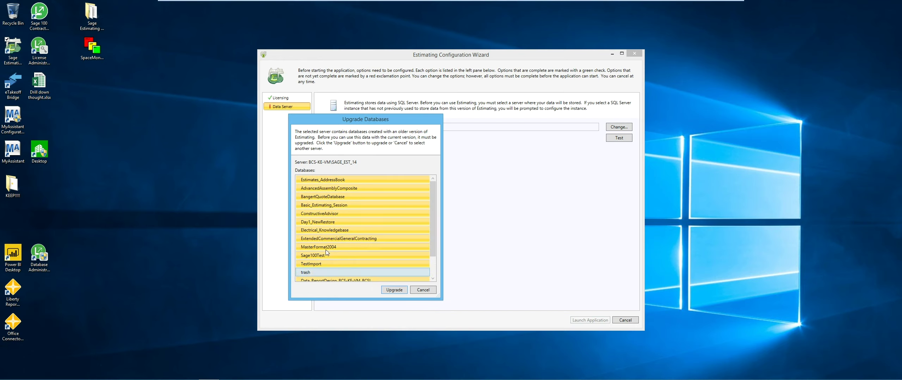
{"action": "left_click", "coordinate": [390, 289]}
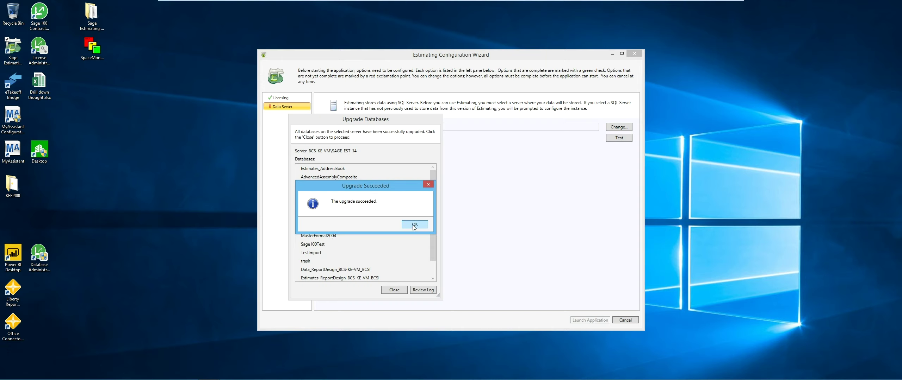
Acknowledge the successful upgrade and review the upgrade log in Notepad
{"action": "left_click", "coordinate": [414, 225]}
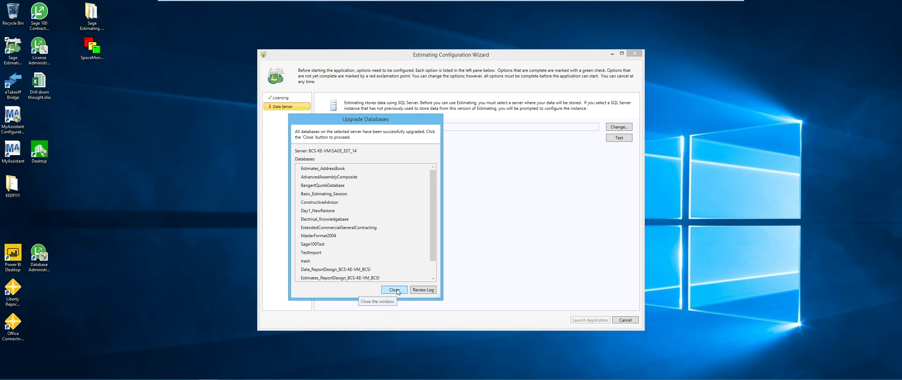
{"action": "scroll", "coordinate": [433, 217], "scroll_direction": "down", "scroll_amount": 1}
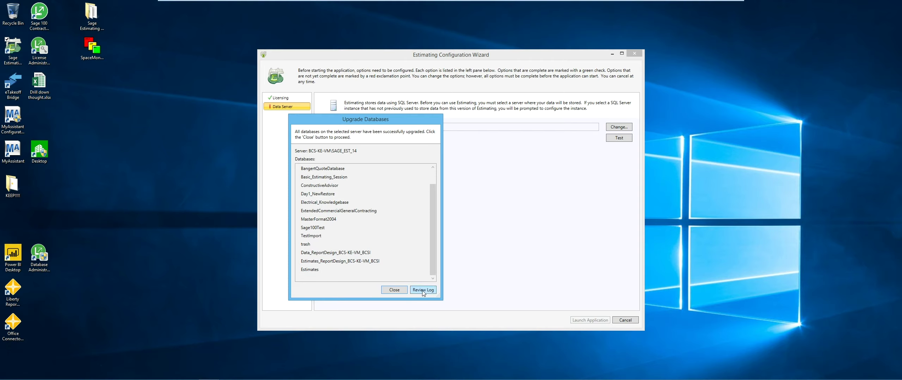
{"action": "left_click", "coordinate": [423, 290]}
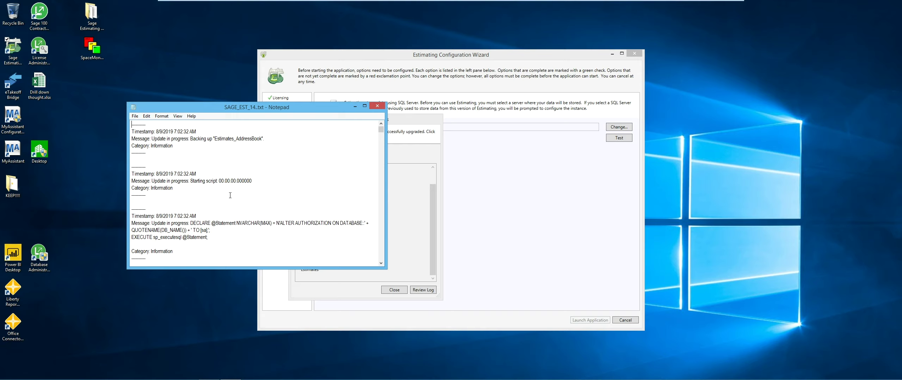
{"action": "scroll", "coordinate": [230, 195], "scroll_direction": "down", "scroll_amount": 4}
{"action": "scroll", "coordinate": [230, 196], "scroll_direction": "down", "scroll_amount": 10}
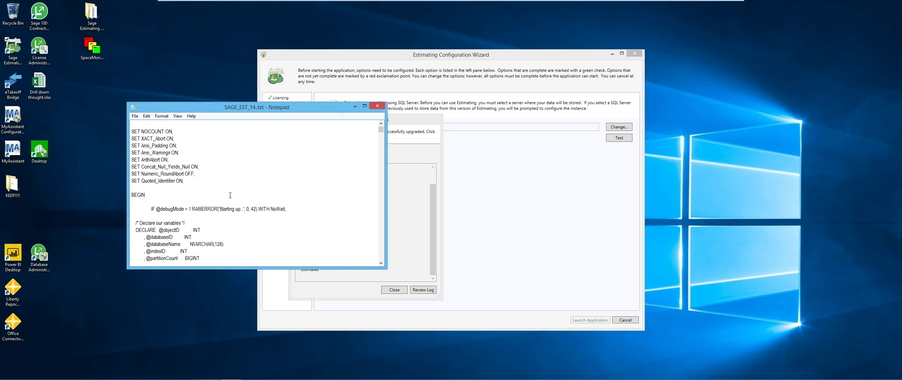
{"action": "left_click", "coordinate": [382, 105]}
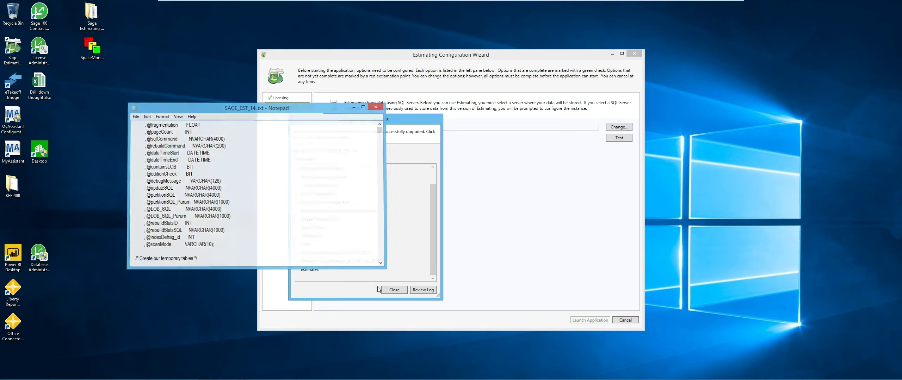
Close the upgrade results, confirm the data server is ready, and launch Sage Estimating
{"action": "left_click", "coordinate": [394, 290]}
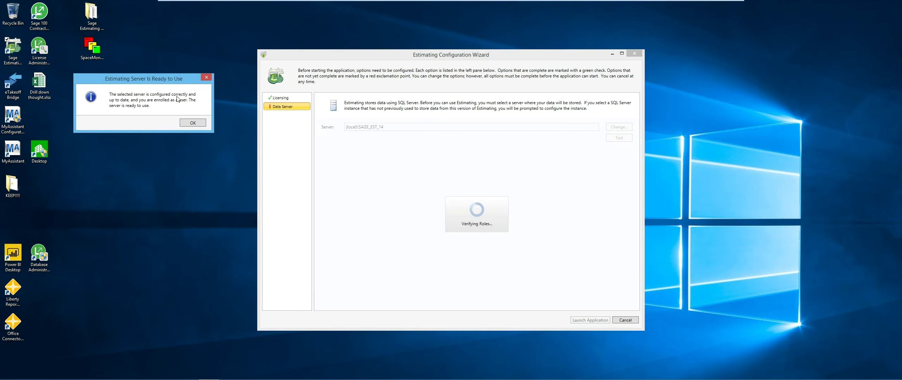
{"action": "left_click", "coordinate": [193, 123]}
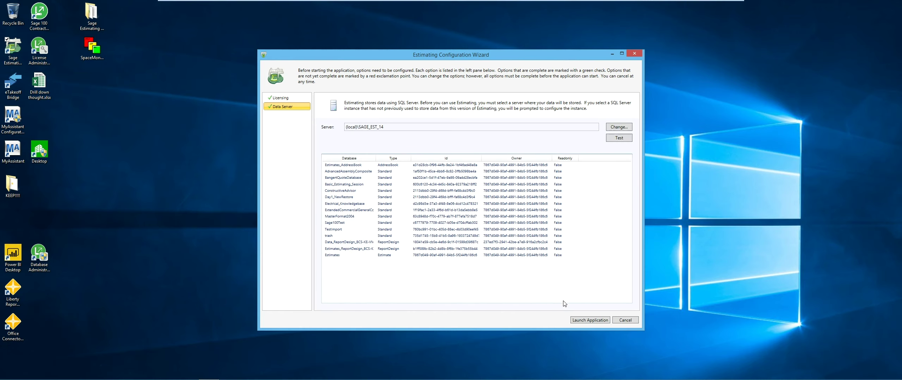
{"action": "left_click", "coordinate": [580, 321]}
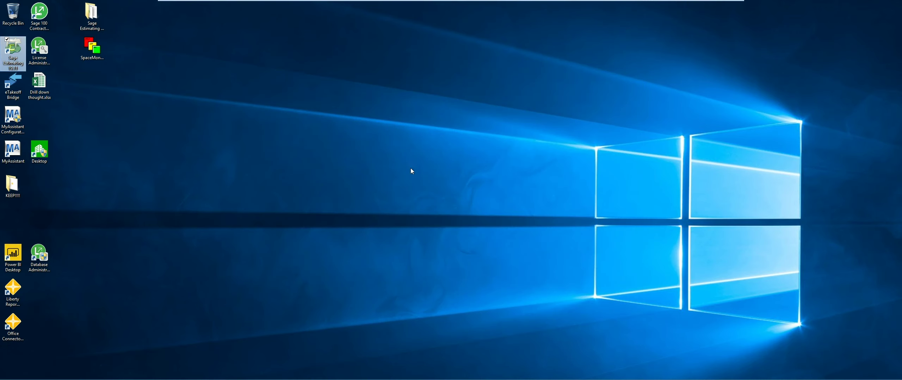